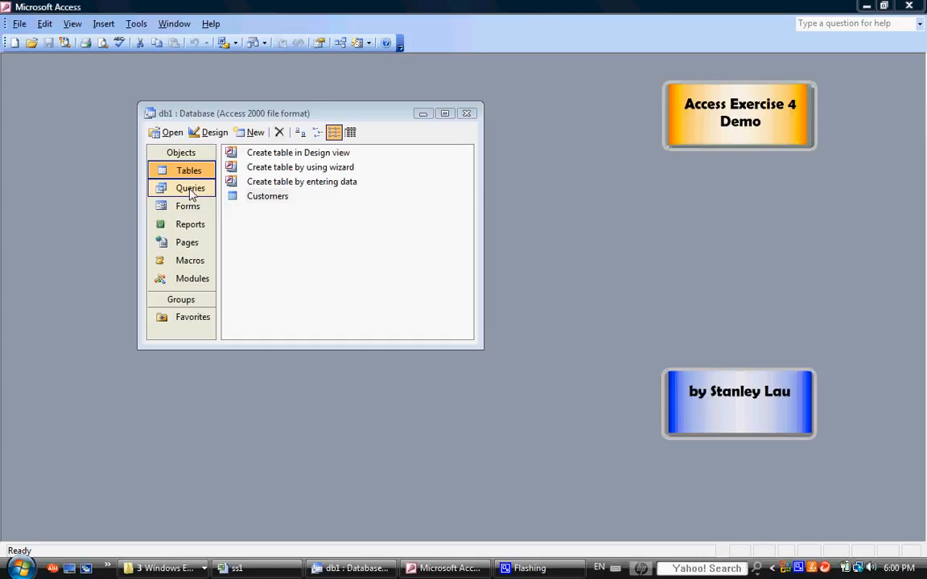
Open the Customers table to review its customer records, and close it.
click(193, 175)
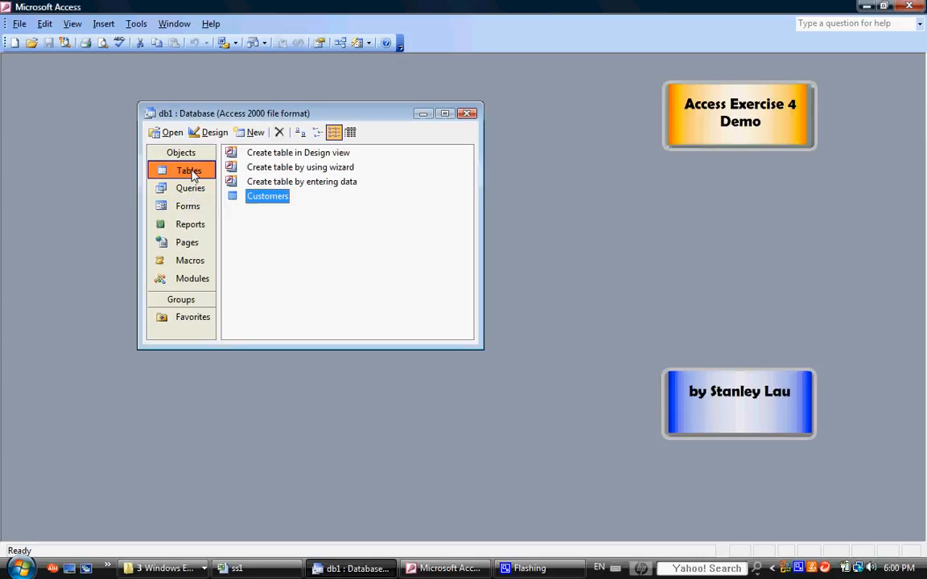
double_click(263, 198)
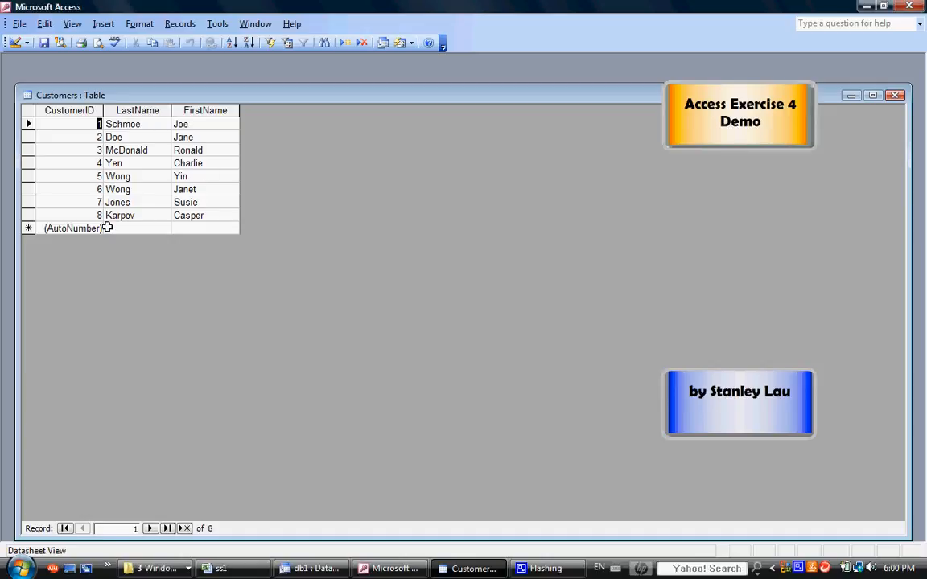
click(895, 96)
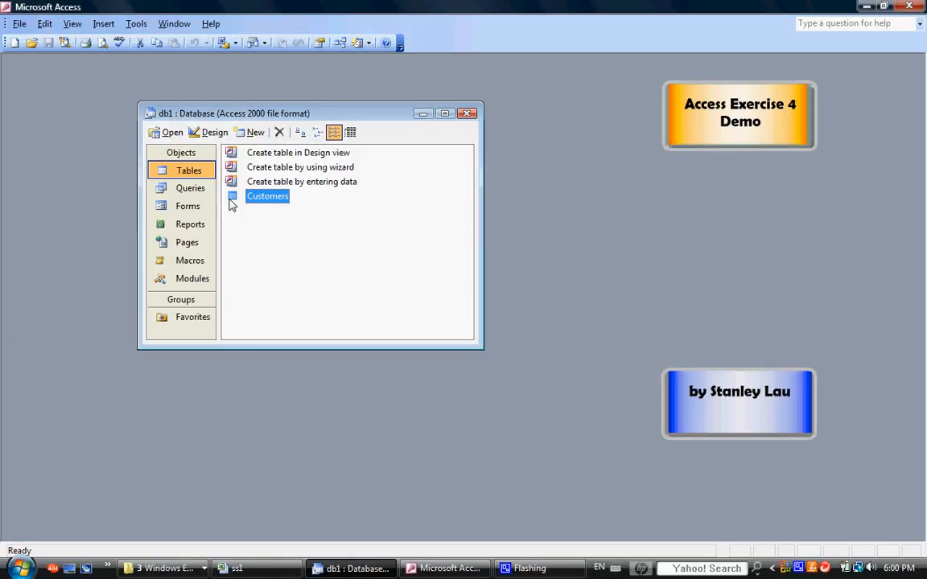
Create a Simple Query Wizard query from the Customers table with the LastName and FirstName fields, and close its results.
click(185, 193)
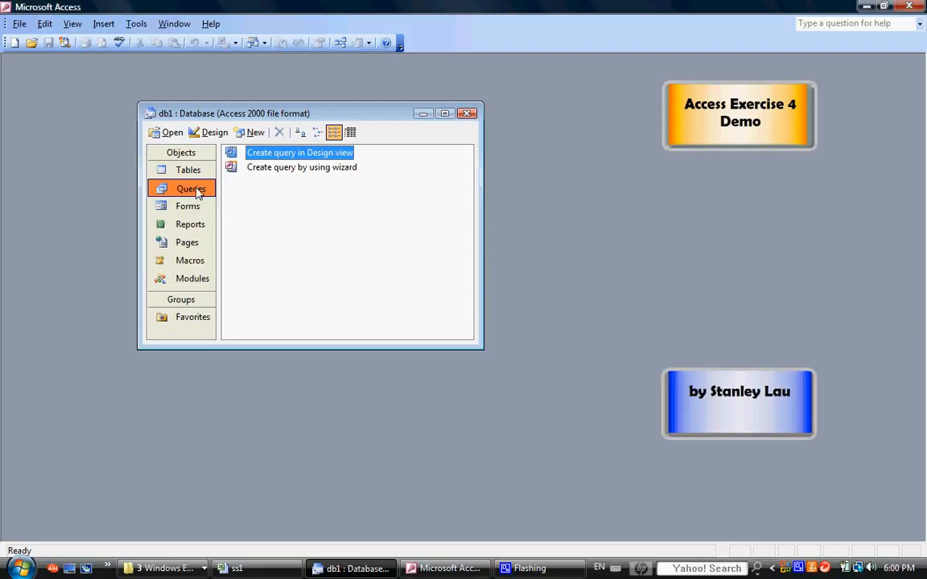
click(253, 132)
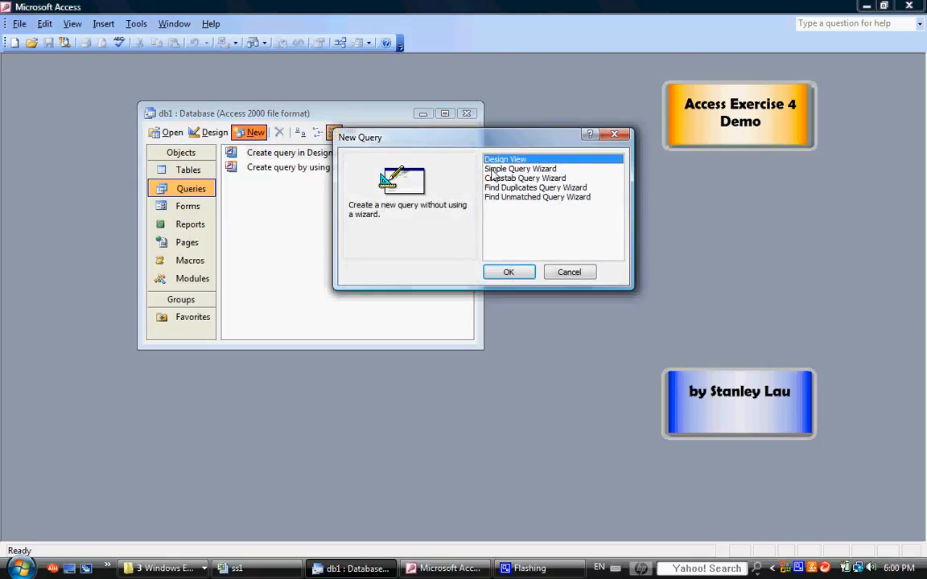
click(492, 170)
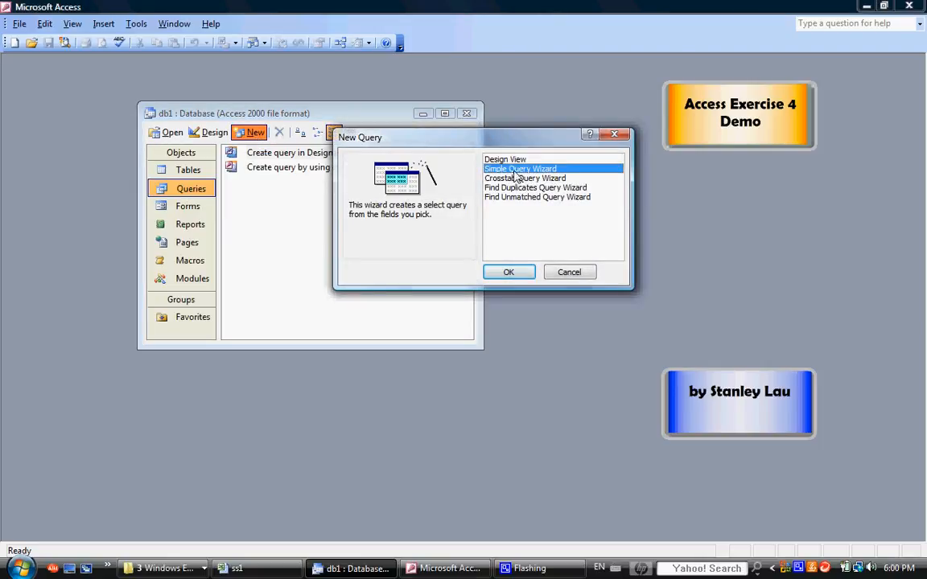
click(520, 275)
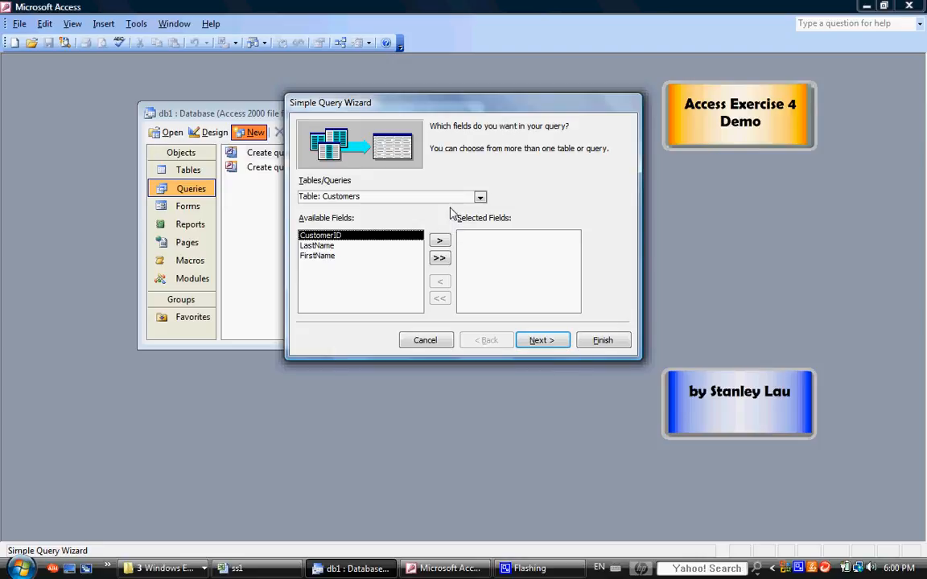
click(318, 246)
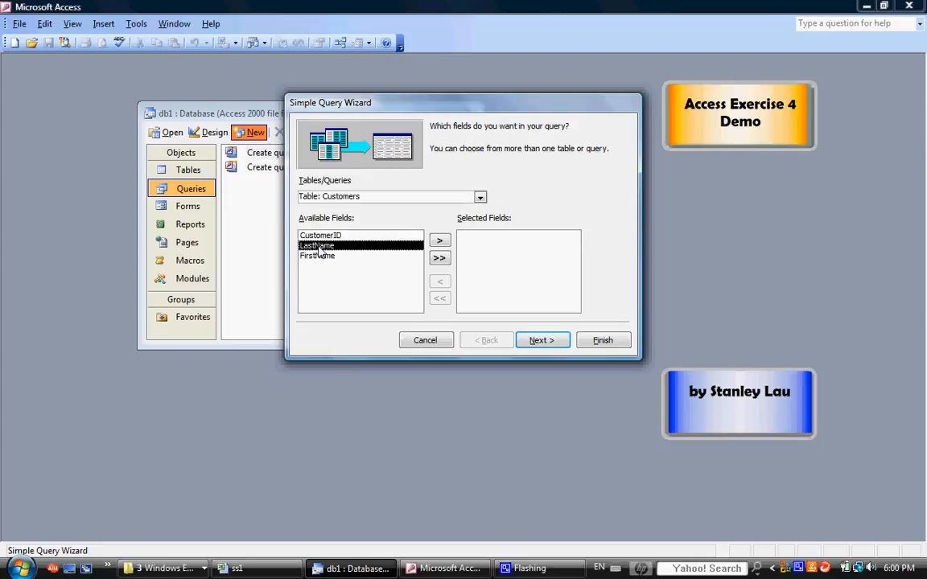
click(441, 242)
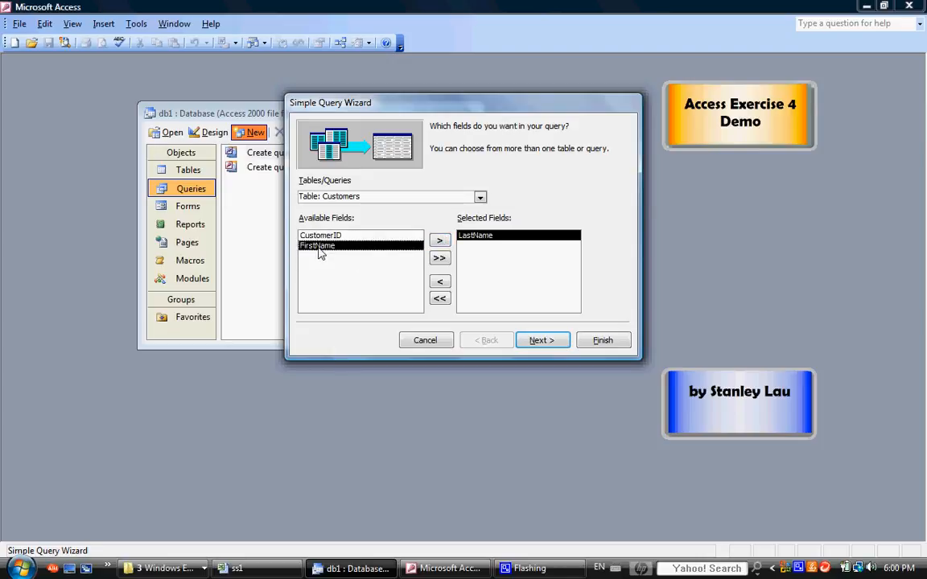
click(440, 242)
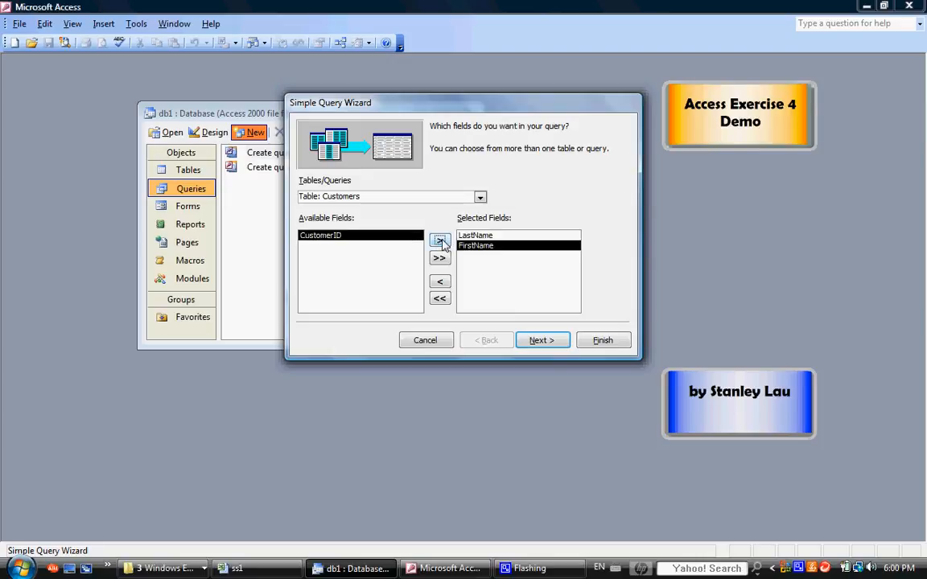
click(602, 340)
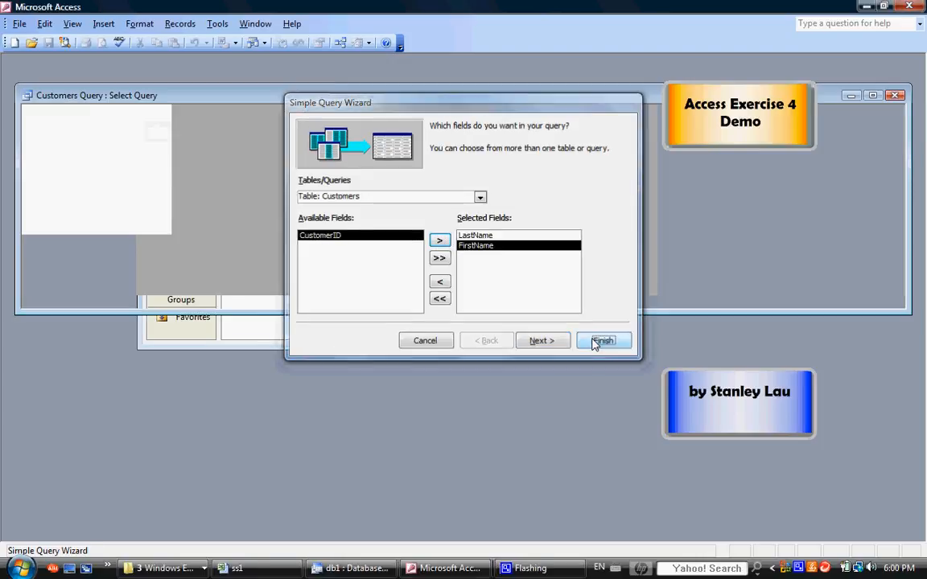
drag(346, 113, 328, 165)
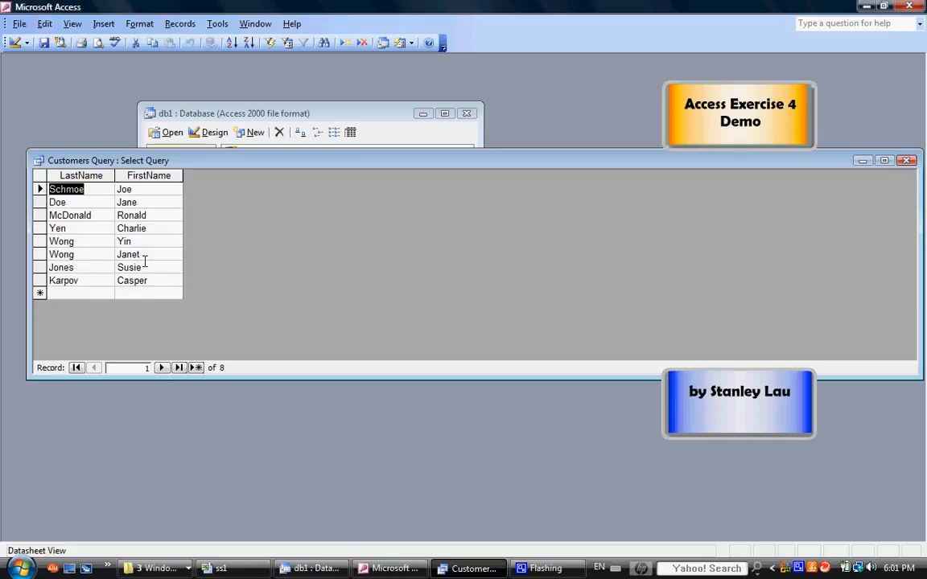
click(907, 162)
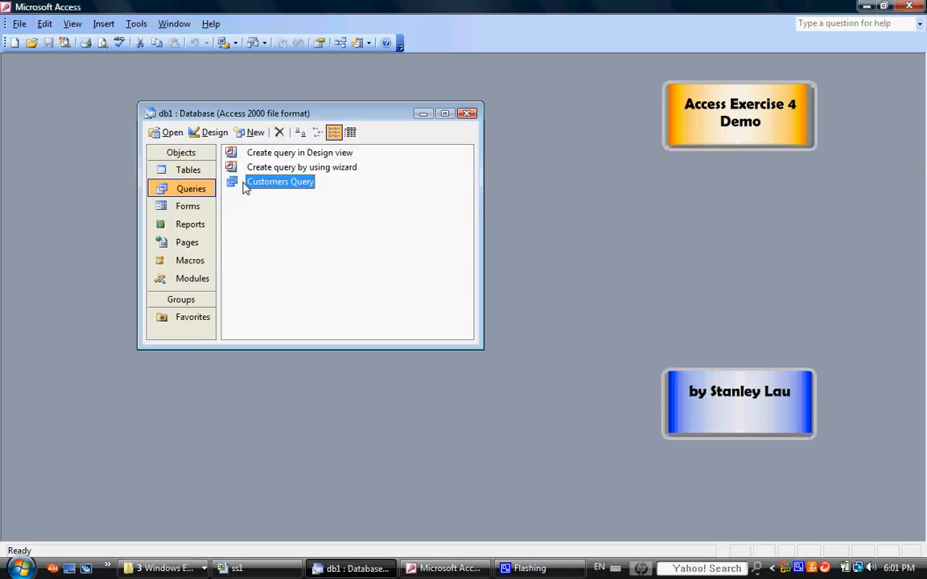
Set the LastName criterion of Customers Query to the wanted surname, save the design, and run the query to check the matches.
click(215, 135)
click(215, 135)
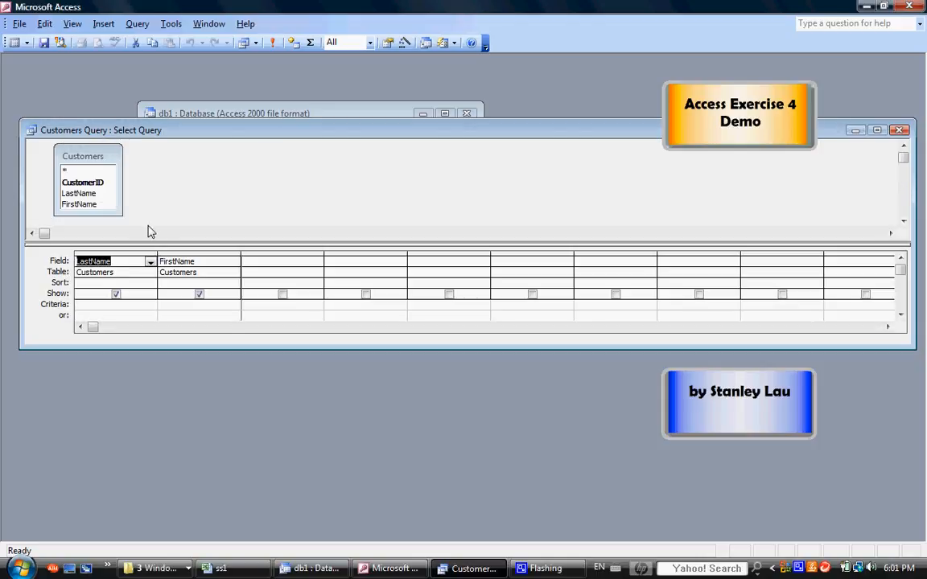
click(80, 304)
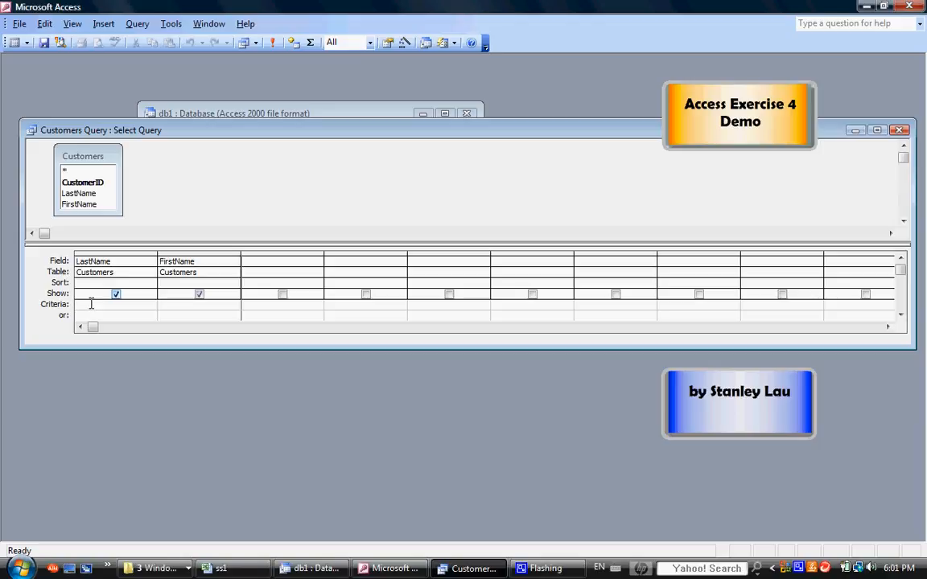
text(Wong)
click(21, 28)
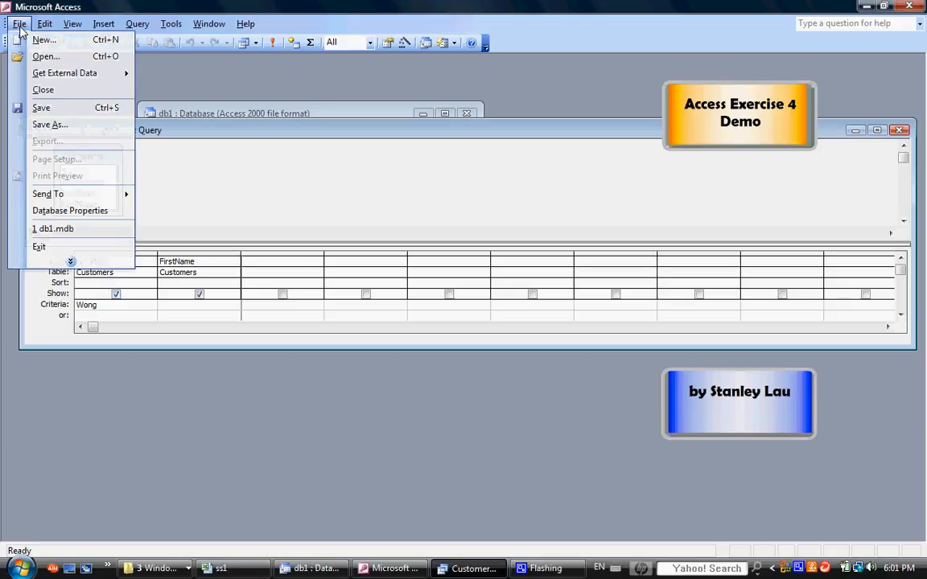
click(37, 113)
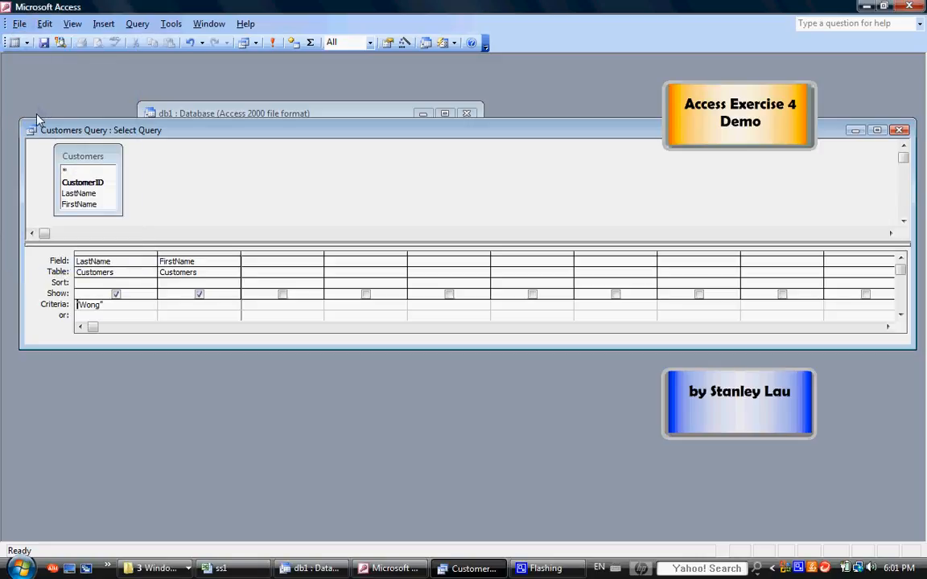
click(900, 131)
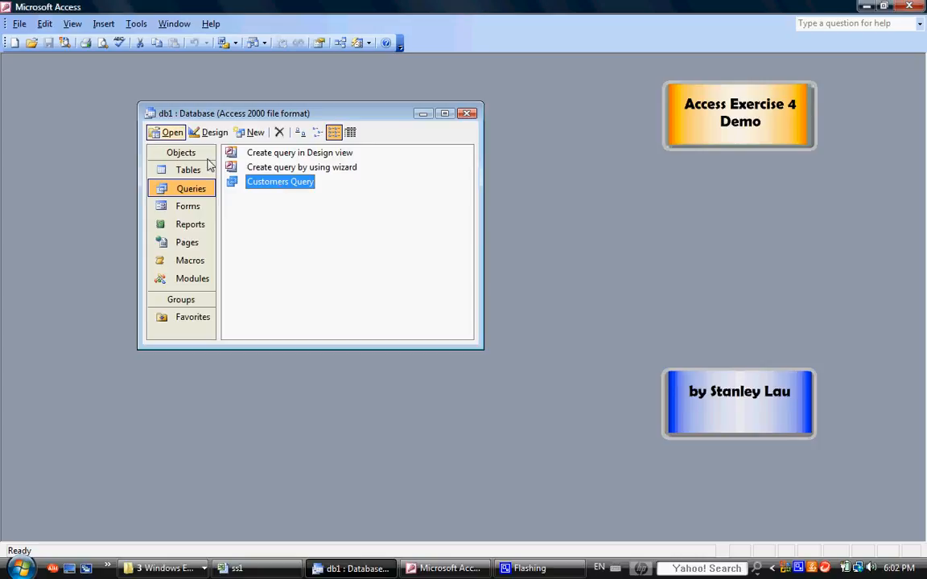
click(167, 132)
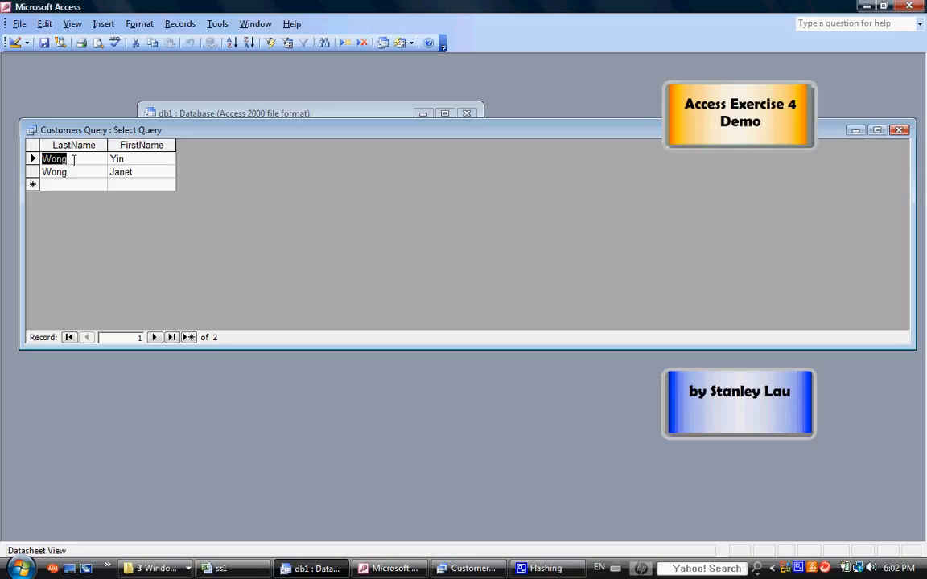
click(900, 131)
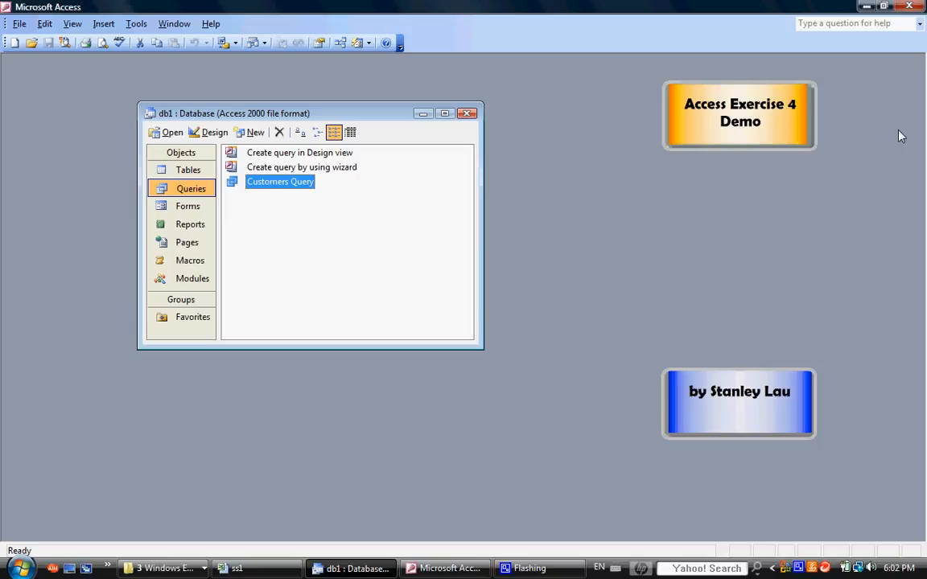
Add a new record in the Customers form with the customer's last name and first name, and close the form.
click(186, 207)
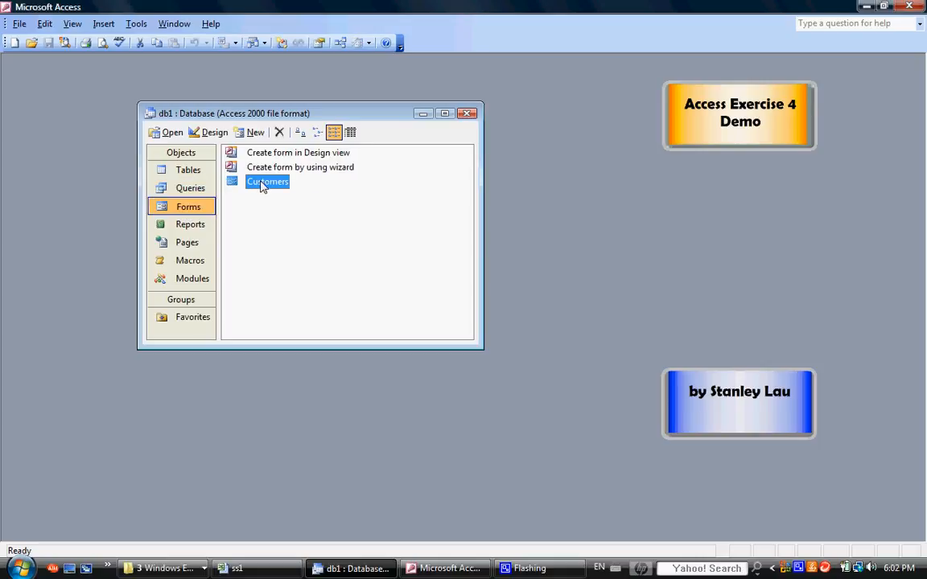
click(167, 132)
click(362, 274)
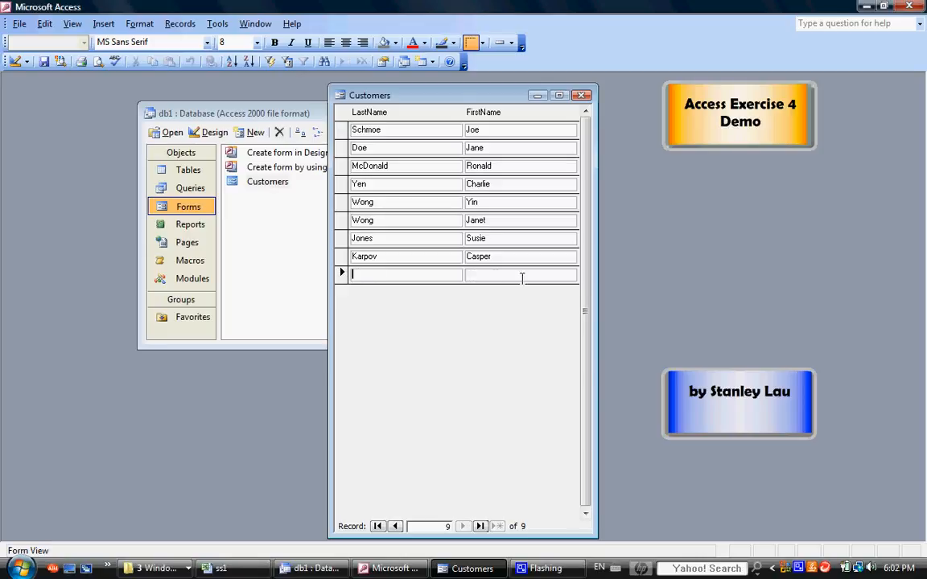
text(Wong)
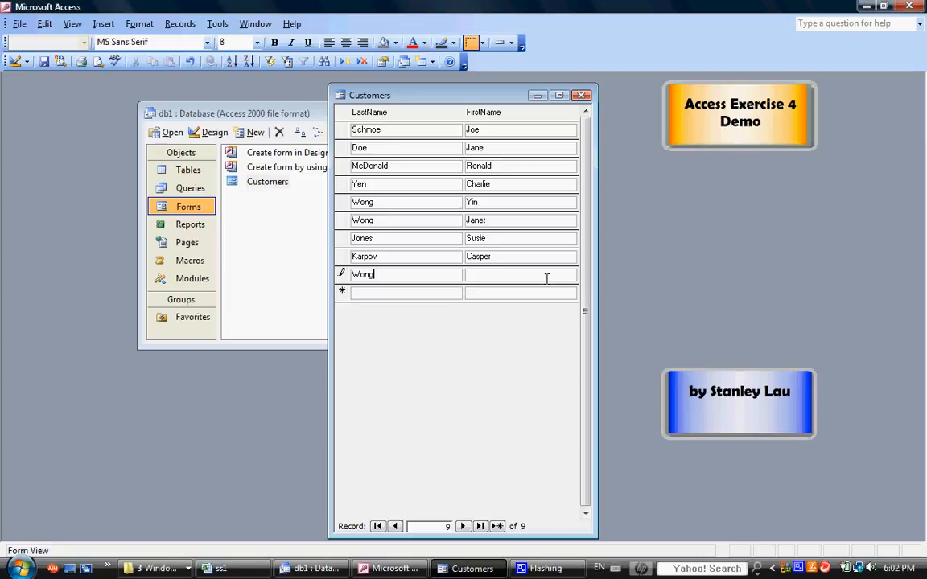
click(544, 275)
click(584, 95)
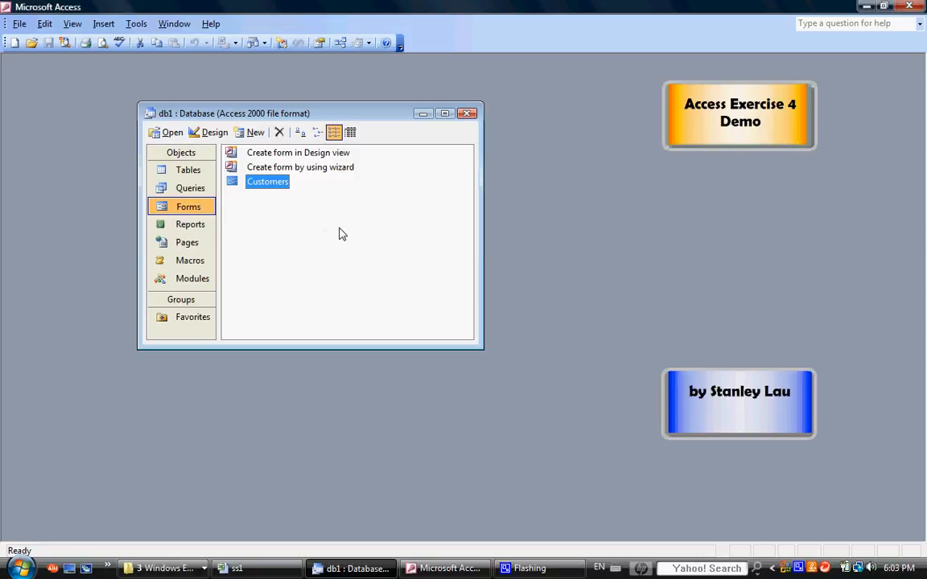
Run Customers Query again to check the records matching the surname criterion, and close the results.
click(192, 192)
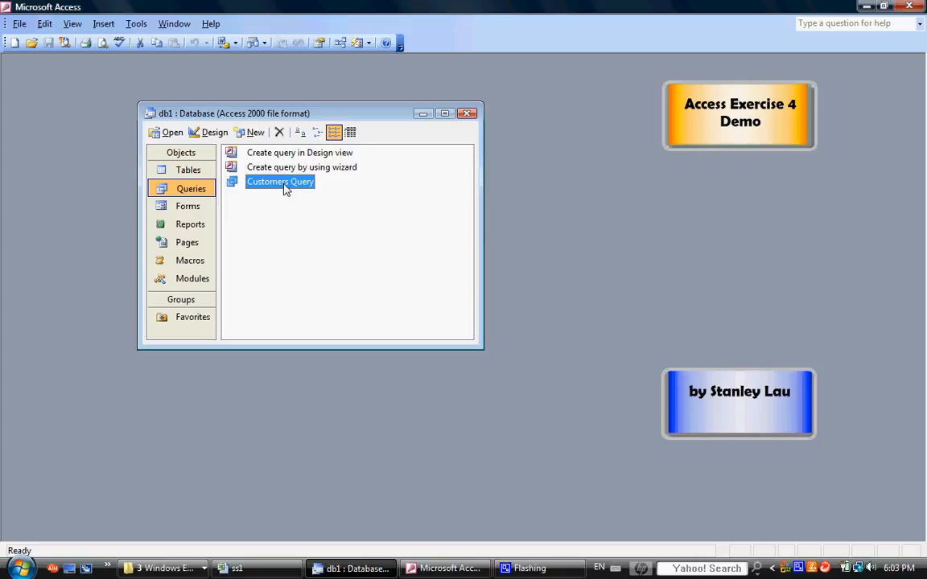
click(169, 134)
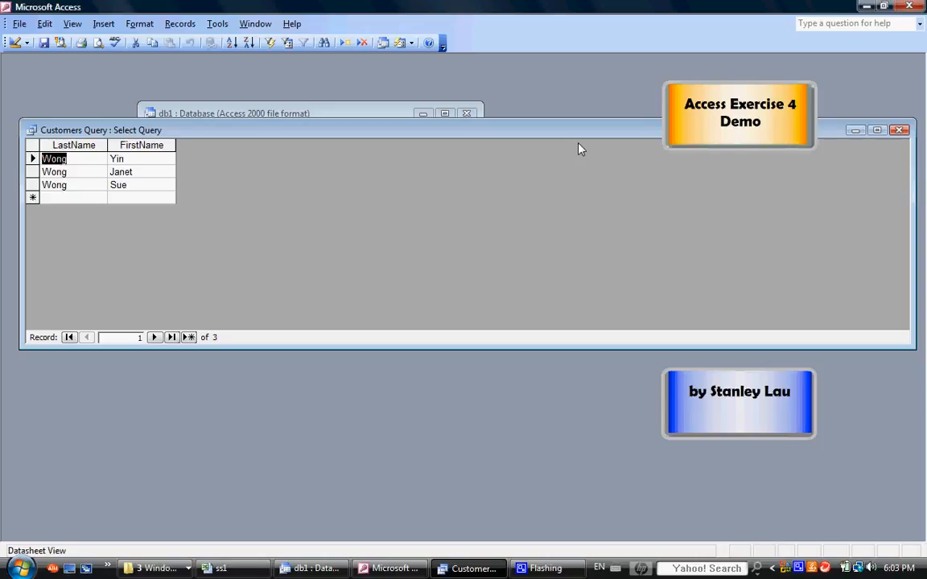
click(900, 130)
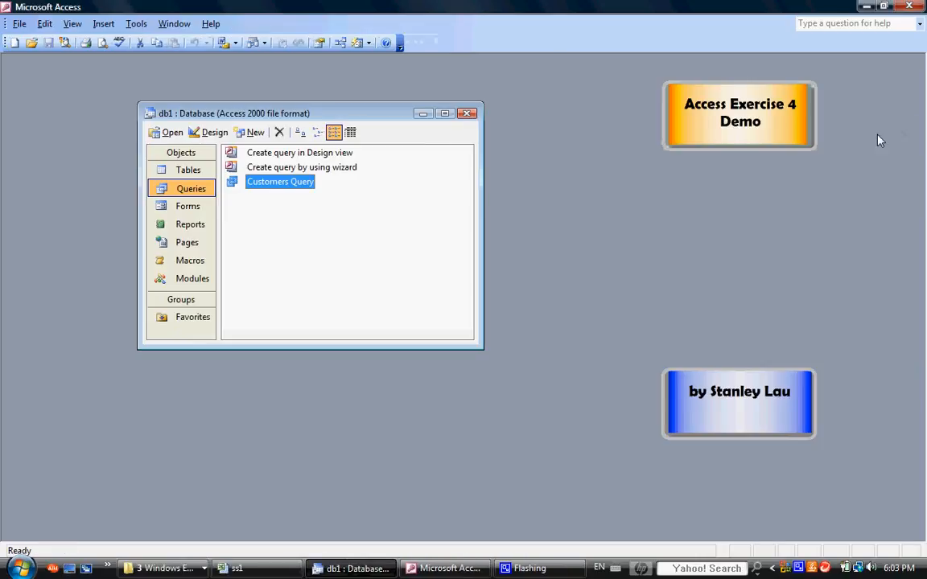
Replace the LastName criterion in Customers Query with a customer's first name under FirstName, save the design, and run the query.
click(262, 187)
click(234, 182)
click(206, 138)
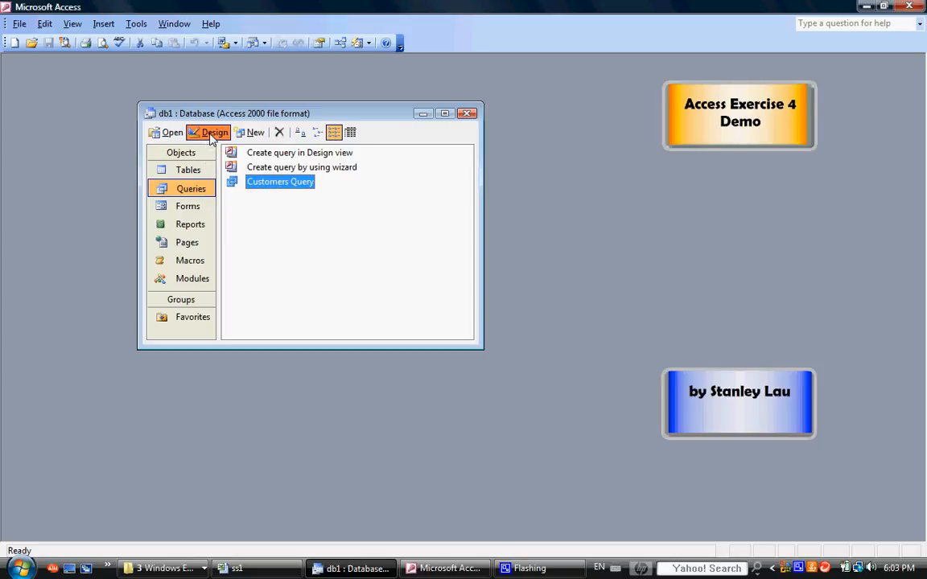
drag(113, 306, 70, 306)
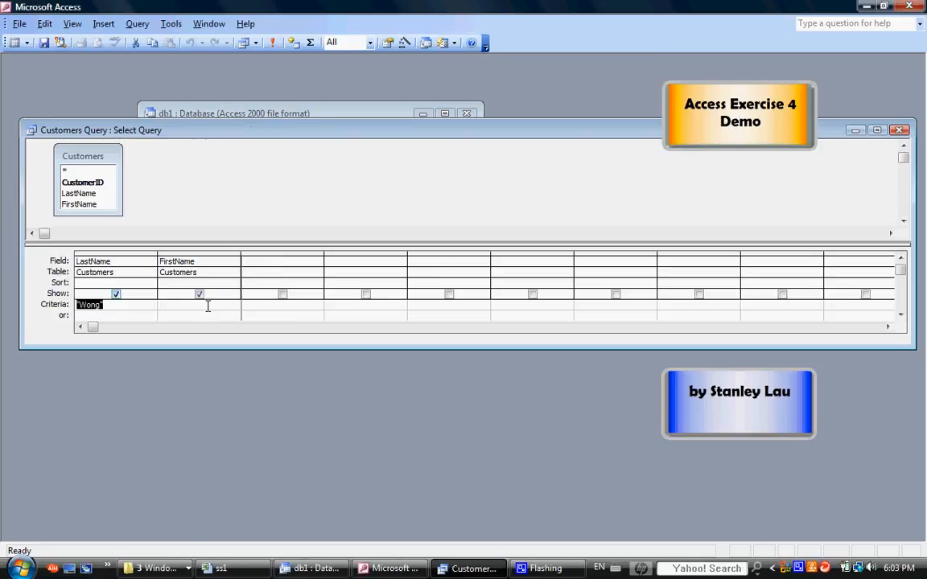
key(Delete)
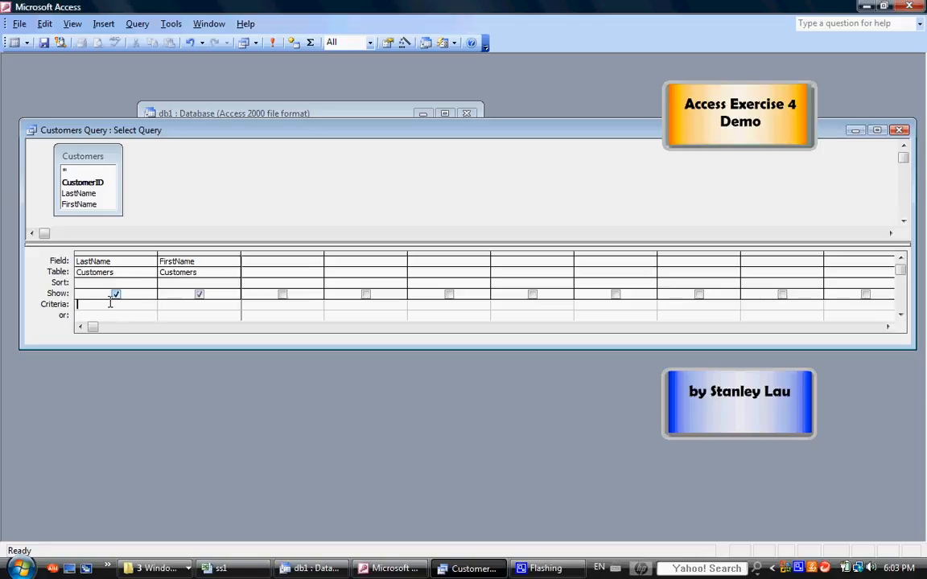
text(Susie)
click(900, 130)
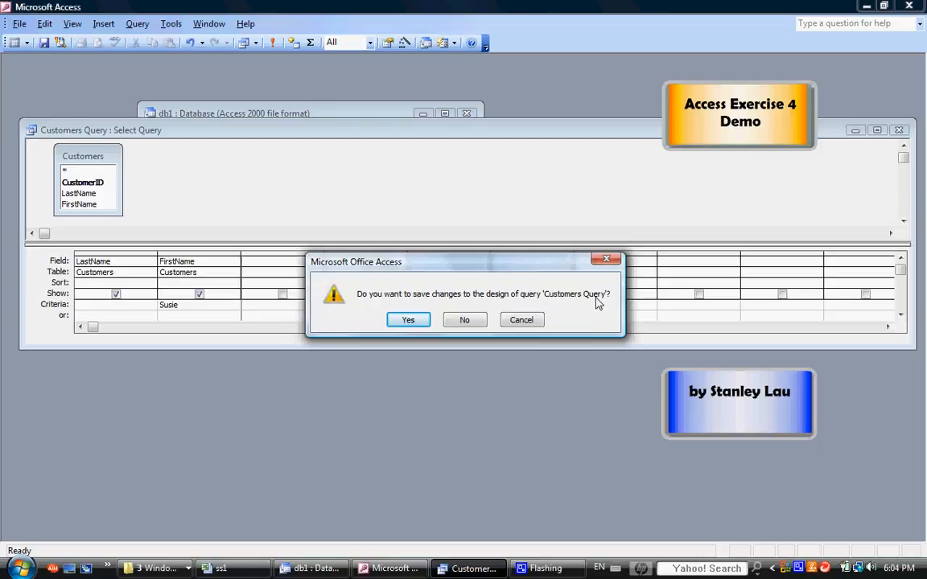
click(409, 321)
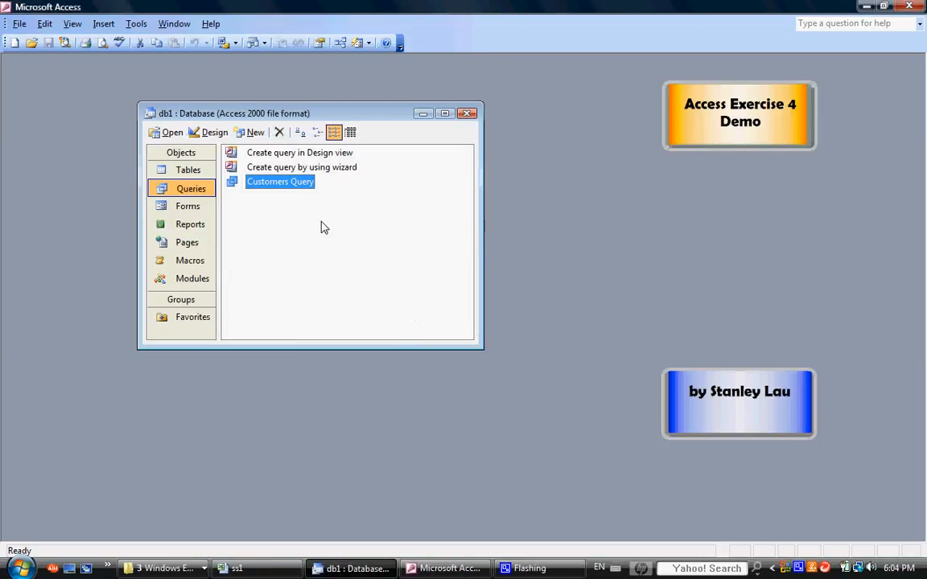
click(171, 133)
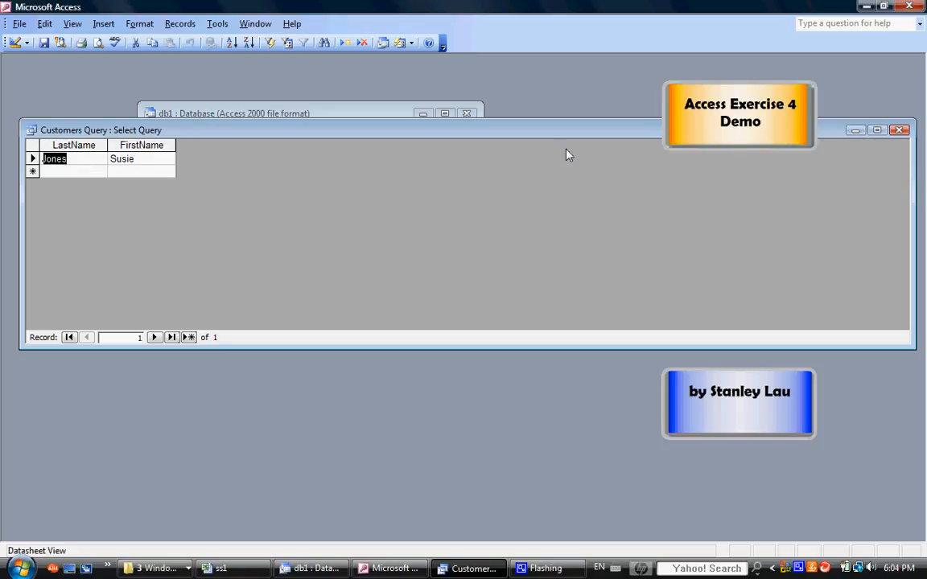
click(901, 132)
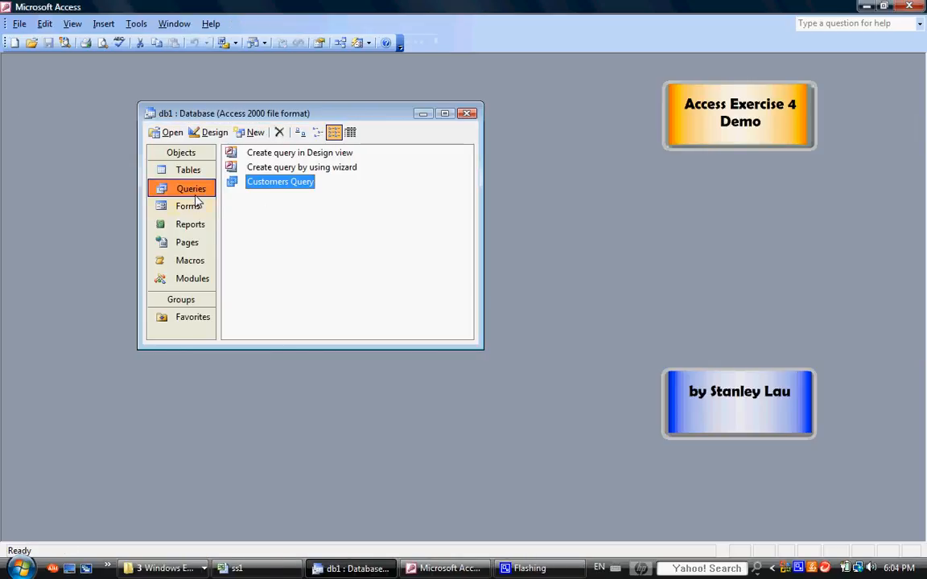
Replace the FirstName criterion in Customers Query with the wanted surname under LastName, save the design, and run the query to check it.
click(195, 132)
drag(195, 306, 139, 304)
key(Delete)
click(141, 301)
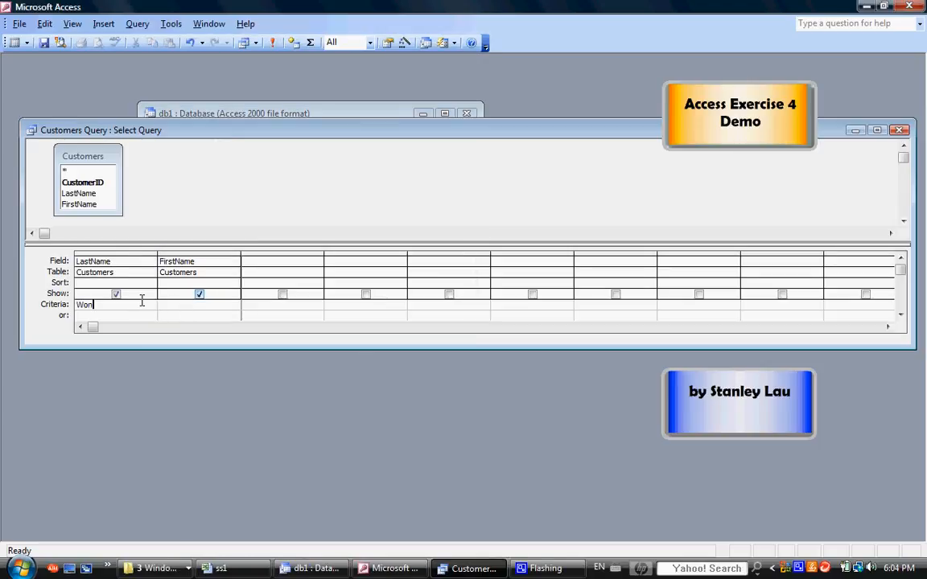
click(899, 130)
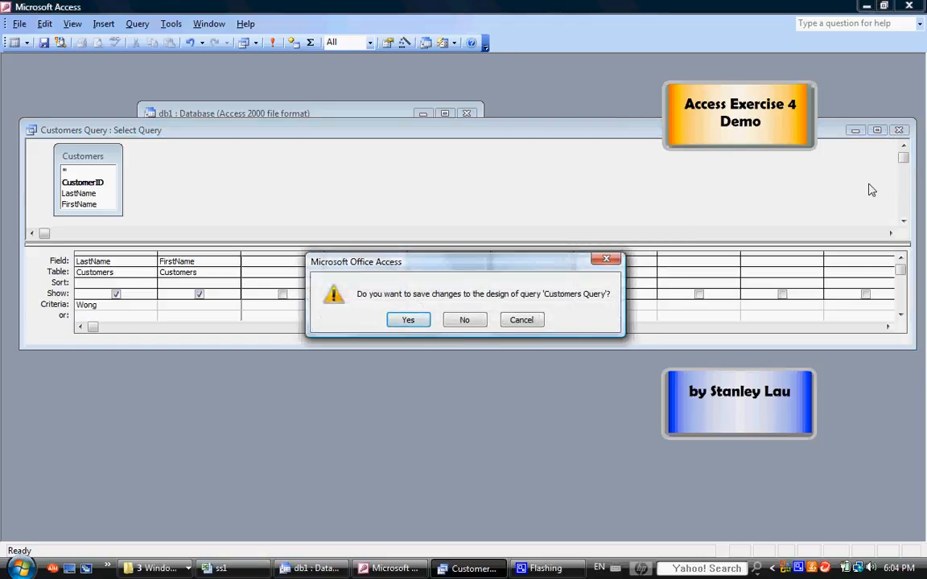
click(409, 320)
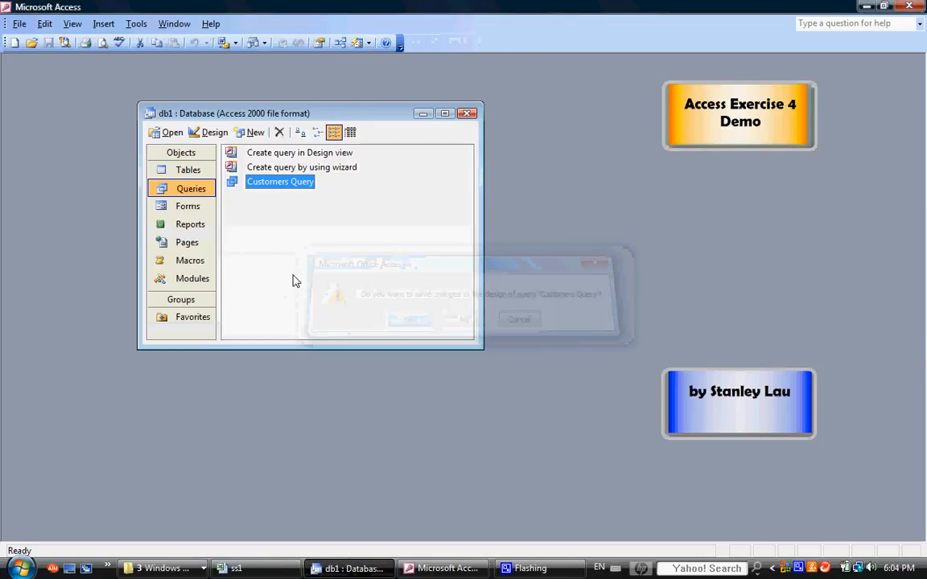
double_click(280, 184)
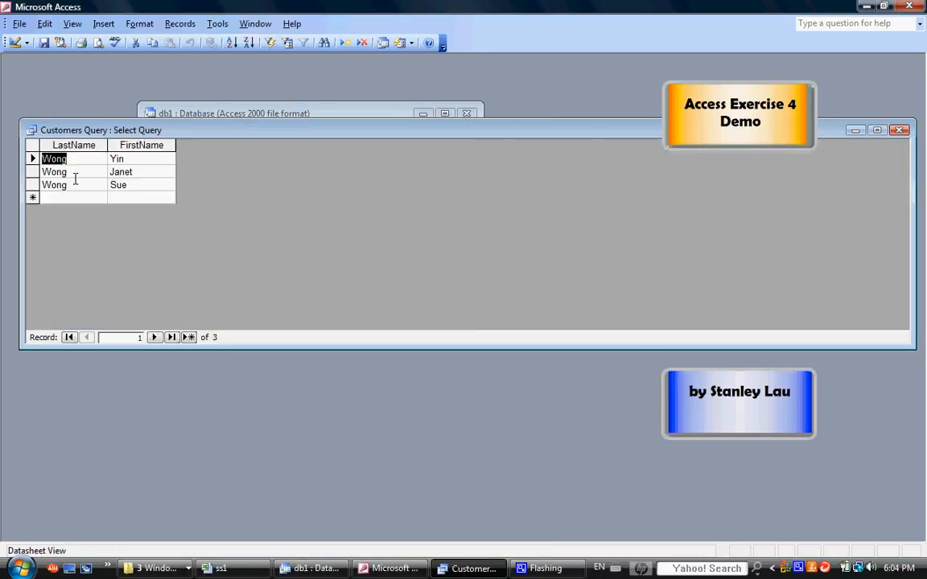
click(900, 132)
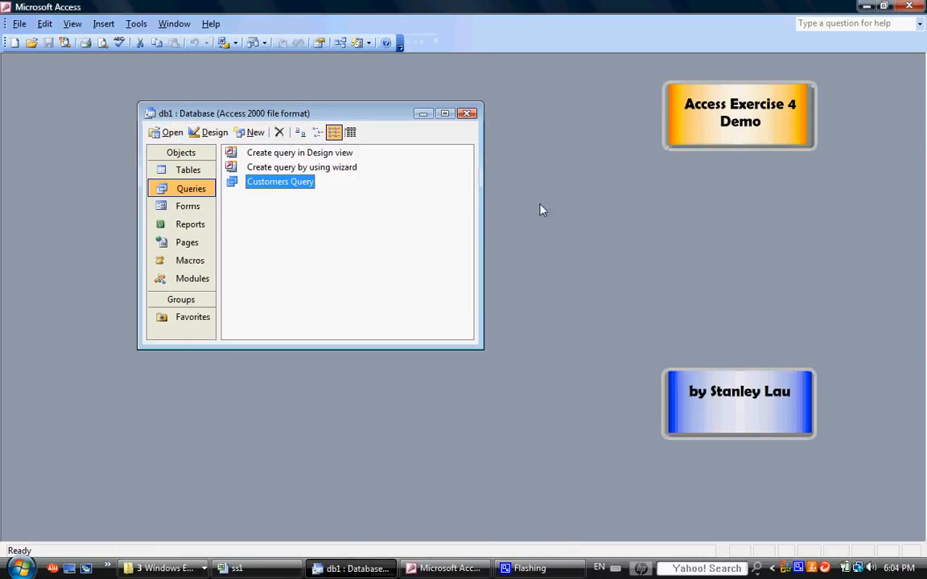
Rename Customers Query to the surname used as its criterion followed by the word "Query".
right_click(260, 187)
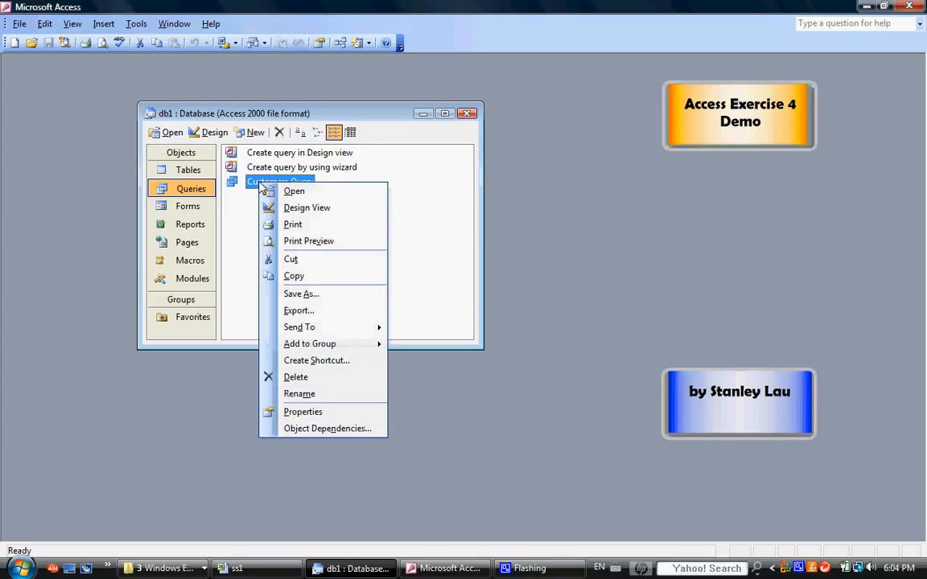
click(319, 394)
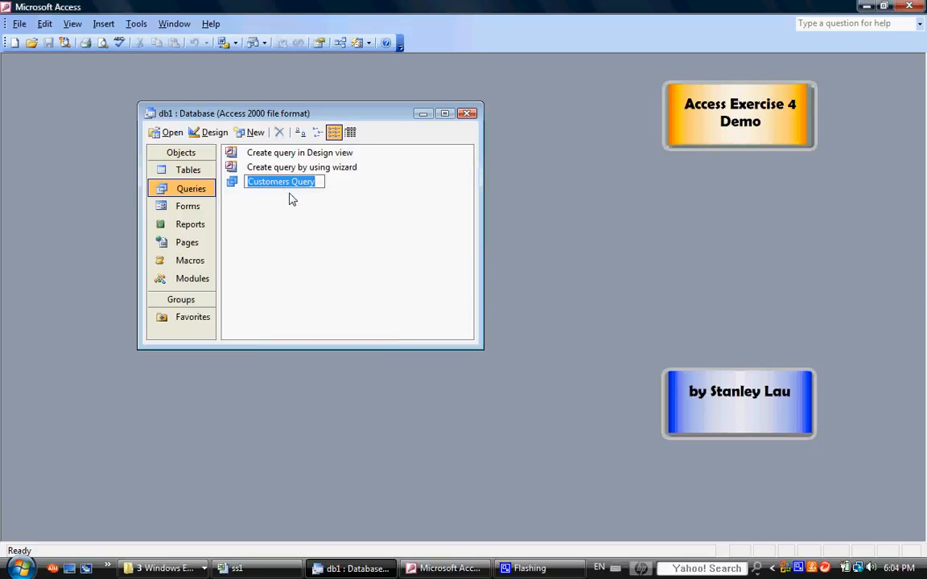
text(W)
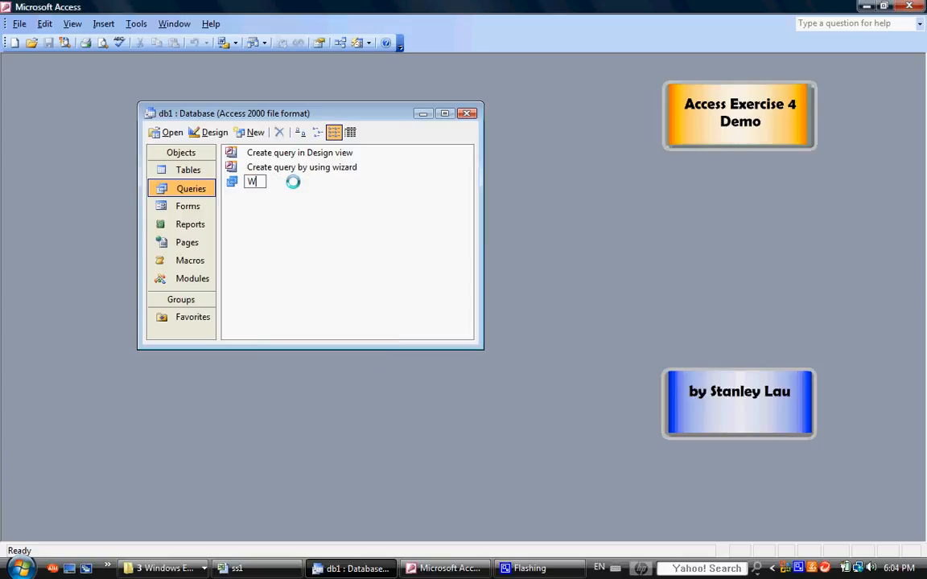
text(ong Query)
key(Return)
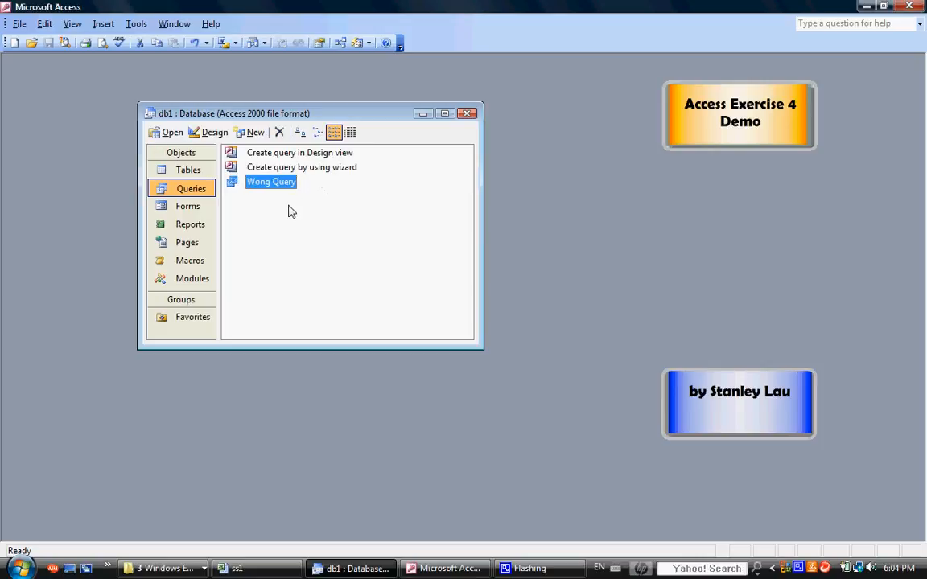
Run the renamed surname query to check its matching customer records, and close the results.
click(288, 204)
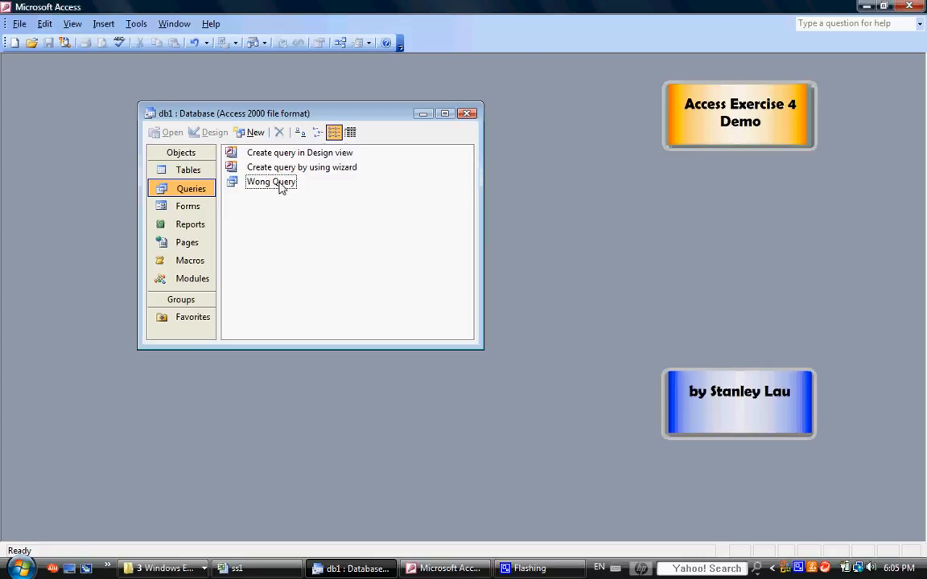
double_click(272, 182)
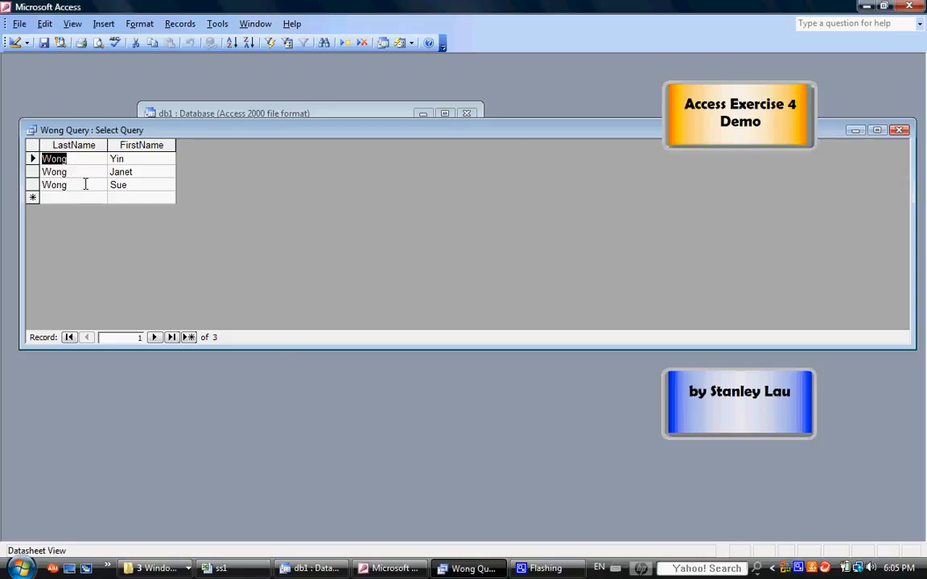
click(899, 131)
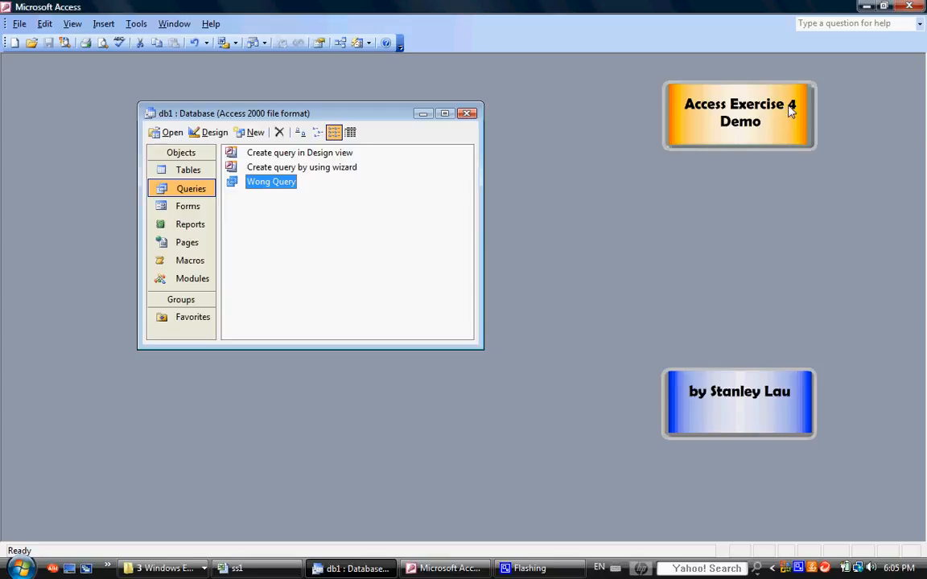
right_click(800, 568)
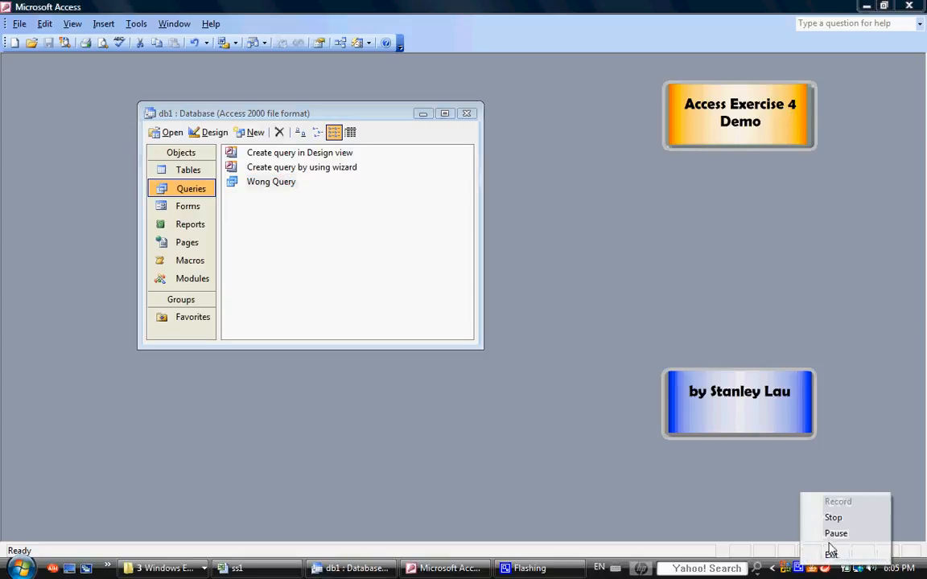